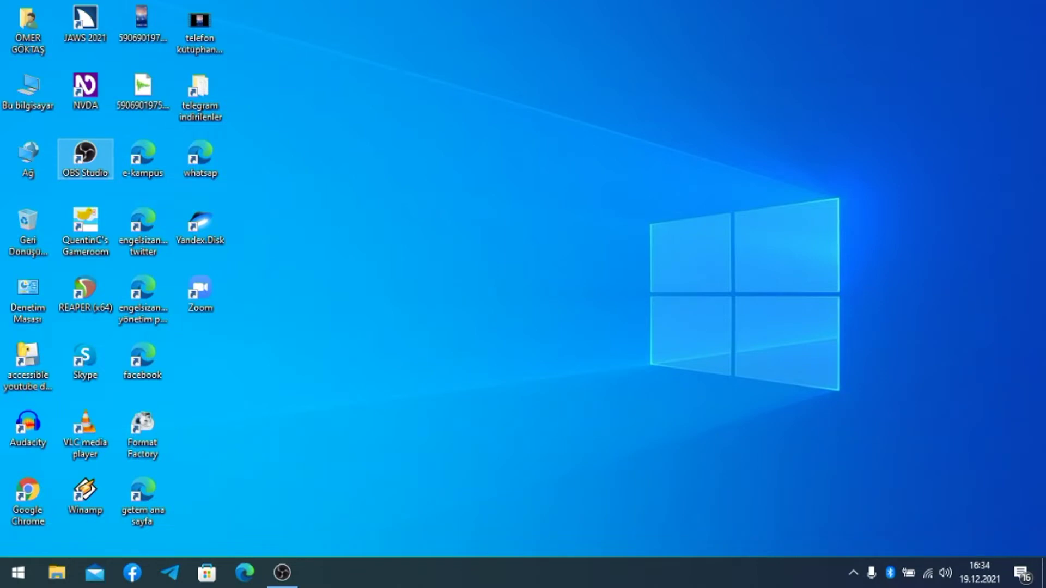
- Open Microsoft Edge and bring up the e-Devlet website turkiye.gov.tr
key(Tab)
key(Tab)
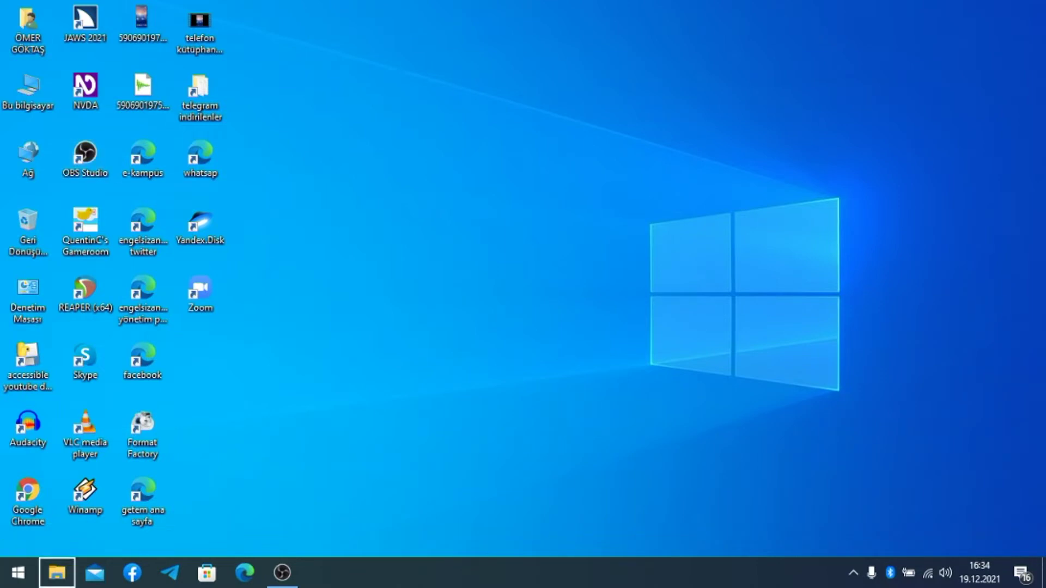
key(Left)
key(Left)
key(Left)
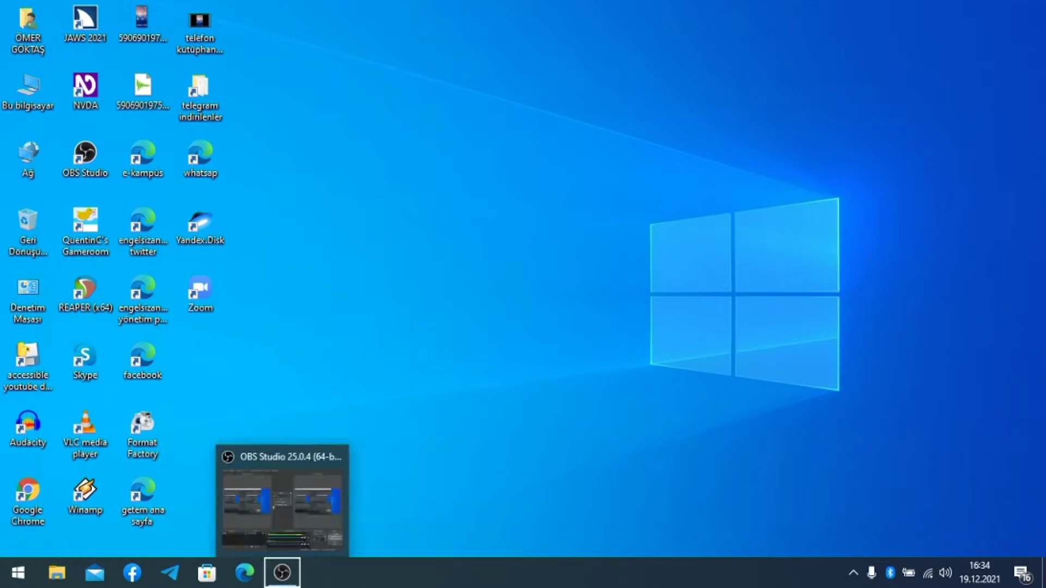
key(Left)
key(Left)
key(Left)
key(Left)
key(Left)
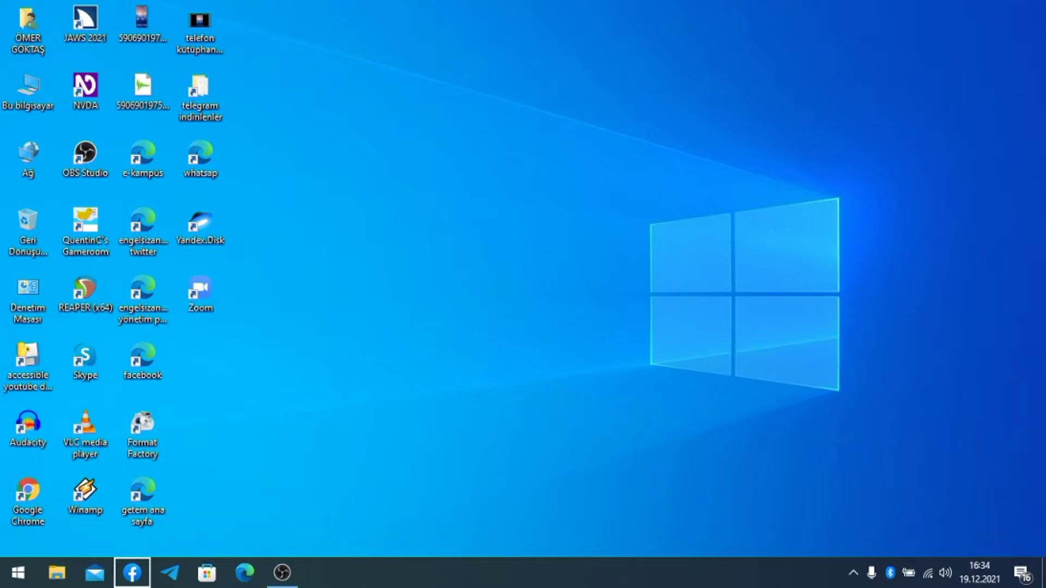
key(Left)
key(Left)
key(Left)
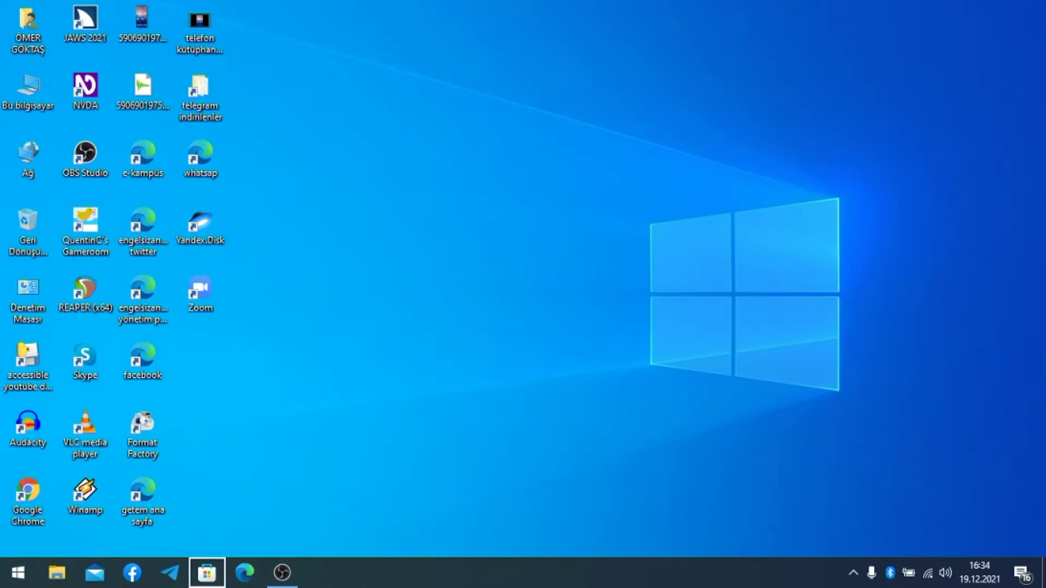
key(Right)
key(Right)
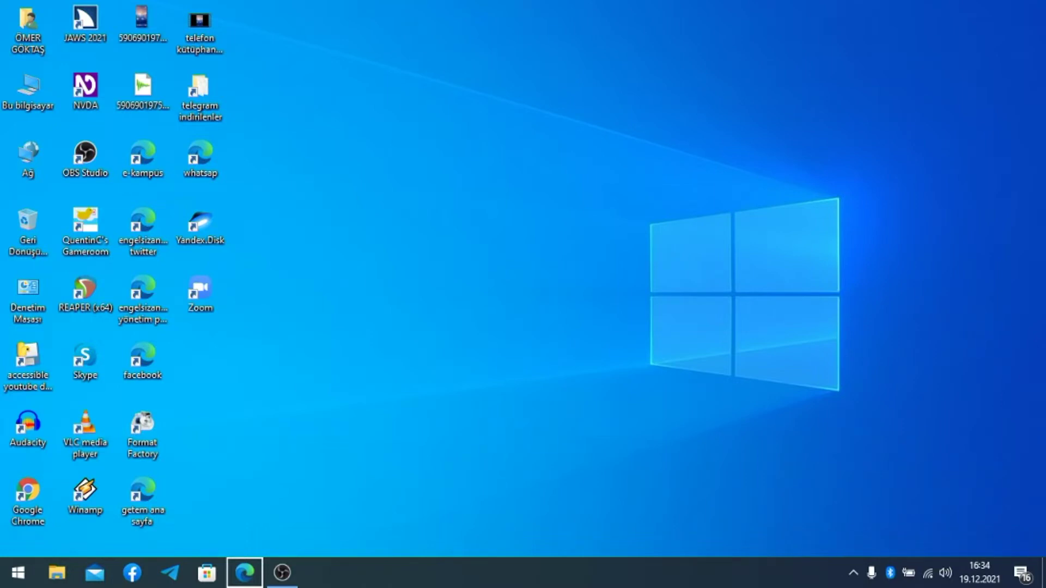
key(Return)
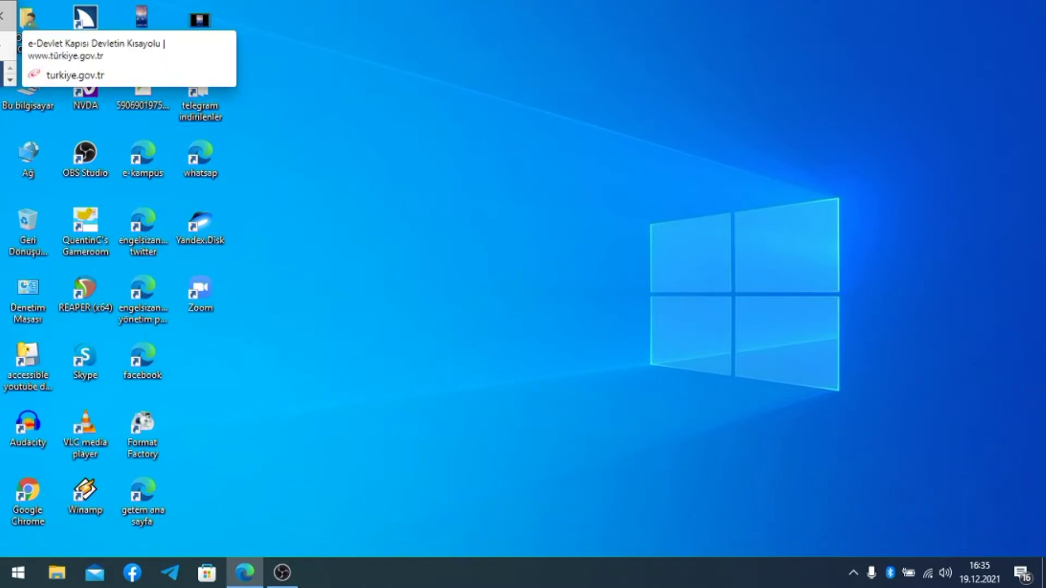
key(Escape)
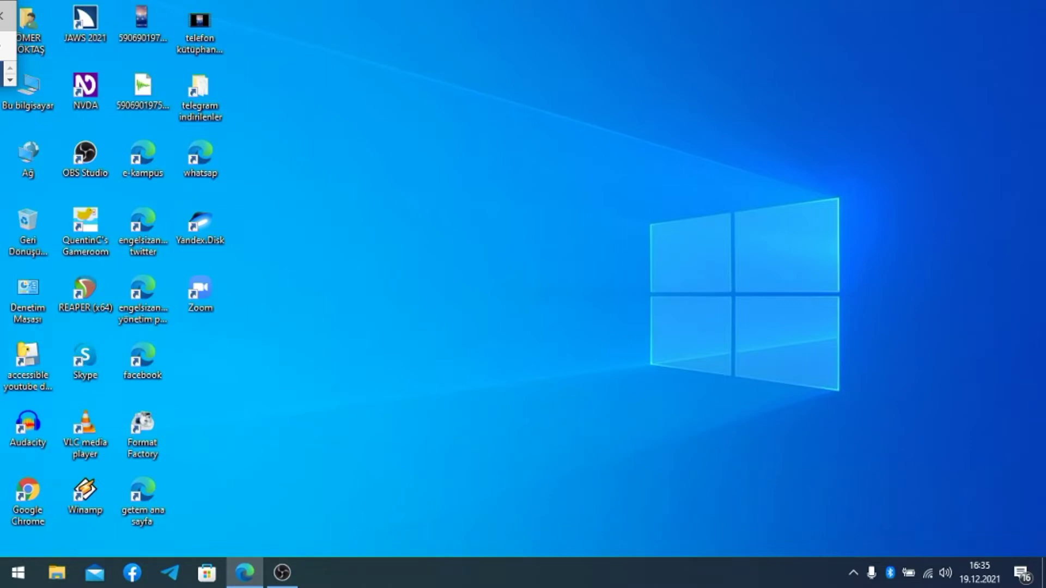
key(super+d)
key(shift+F10)
key(Up)
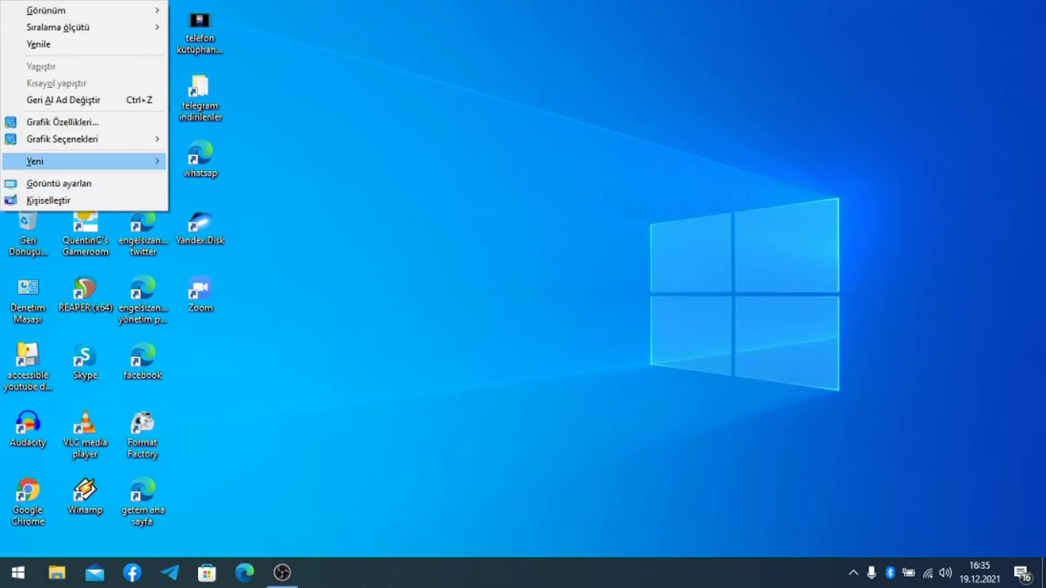
key(Right)
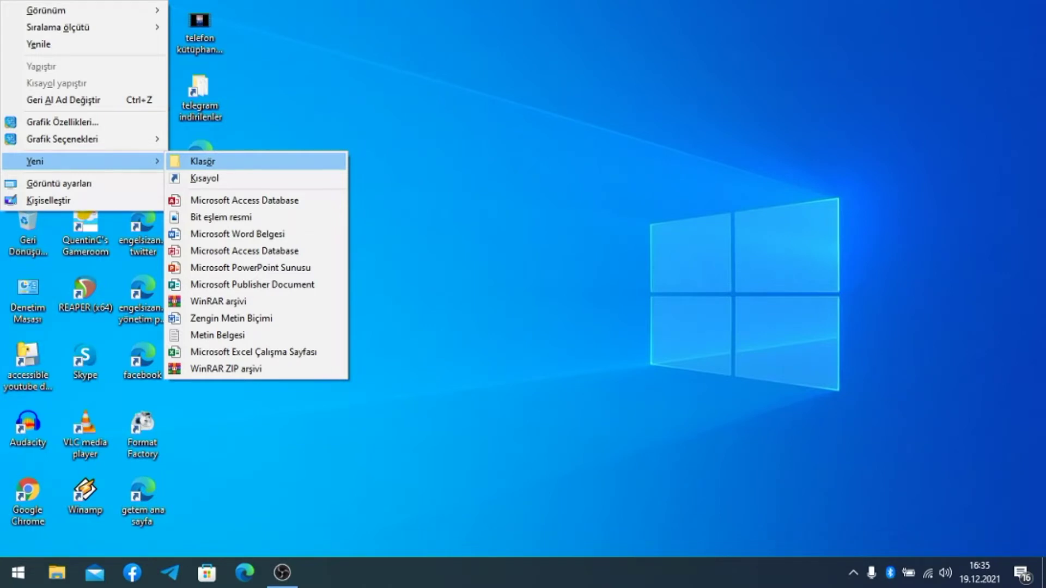
key(Down)
key(Return)
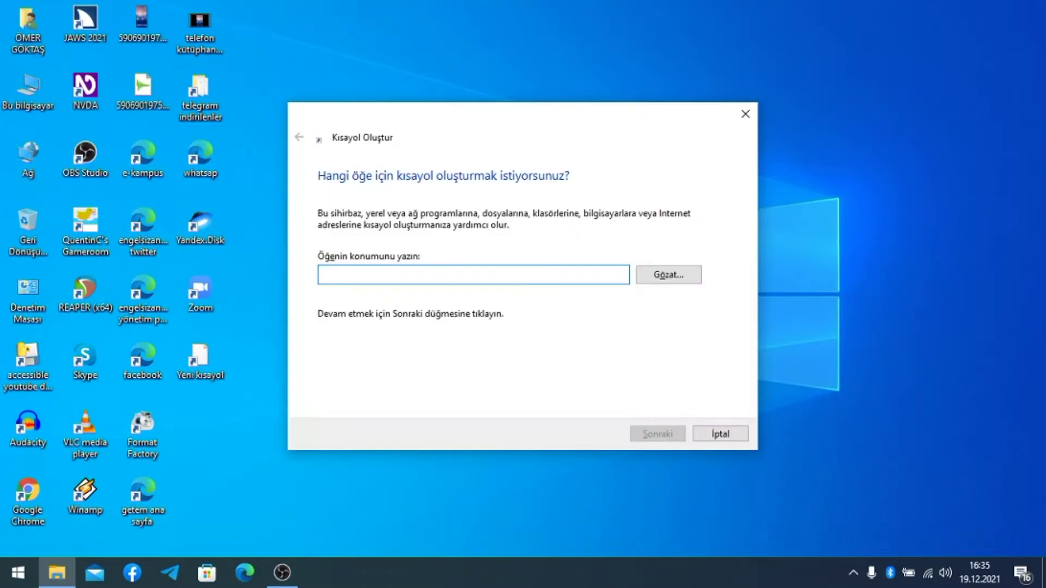
text(https://www.turkiye.gov.tr/)
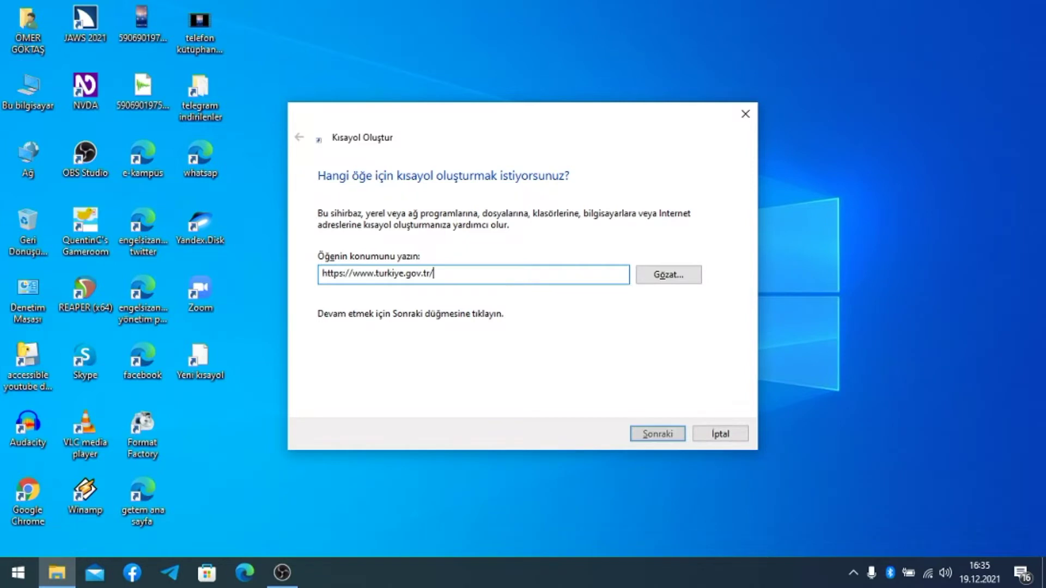
key(Return)
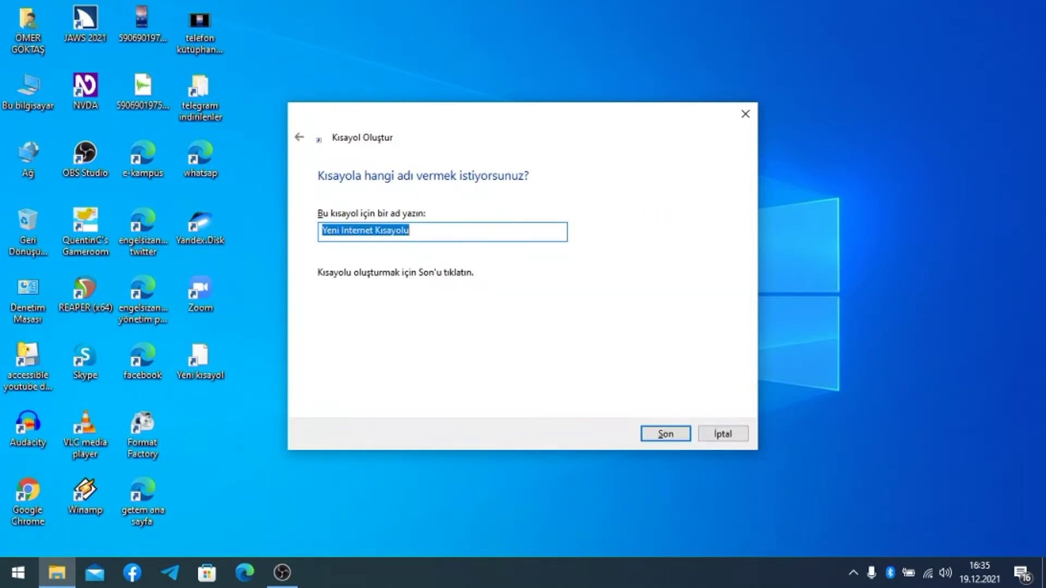
- Name the new web shortcut E-DEVLET and finish creating it
text(E-)
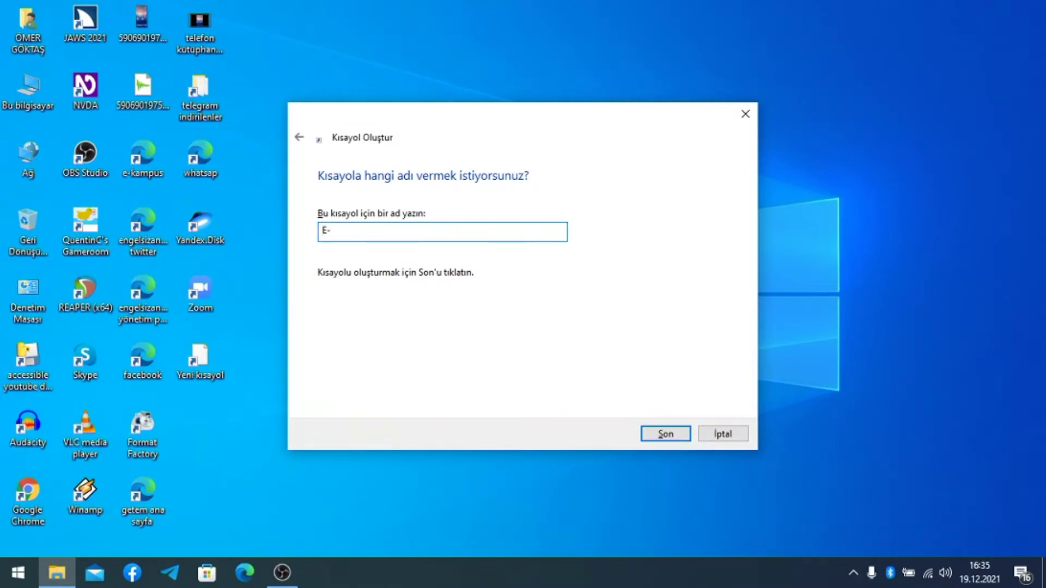
text(DEVLET)
key(Return)
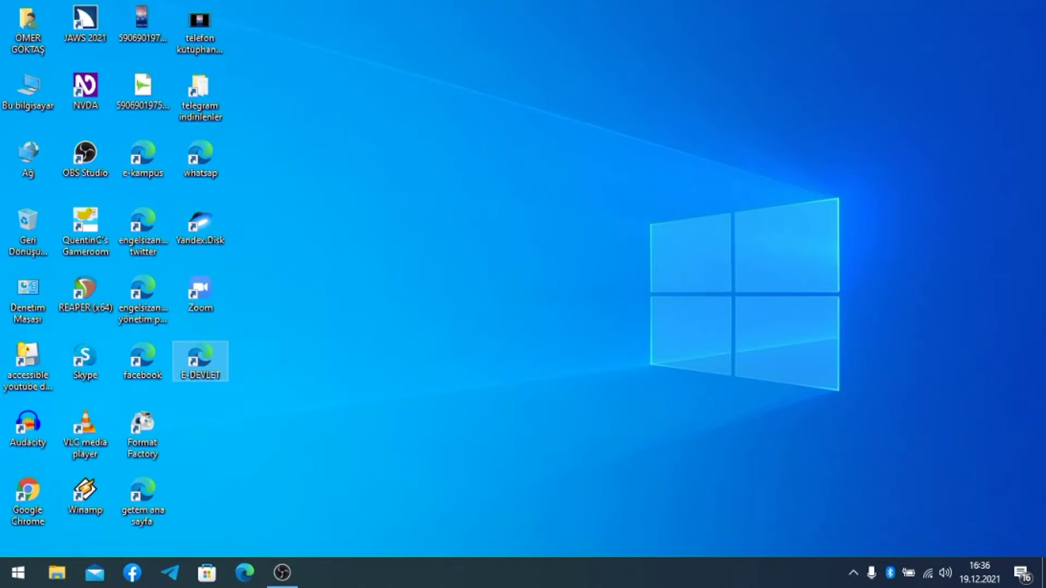
- Test the E-DEVLET desktop shortcut by opening it, and close the browser window
key(Return)
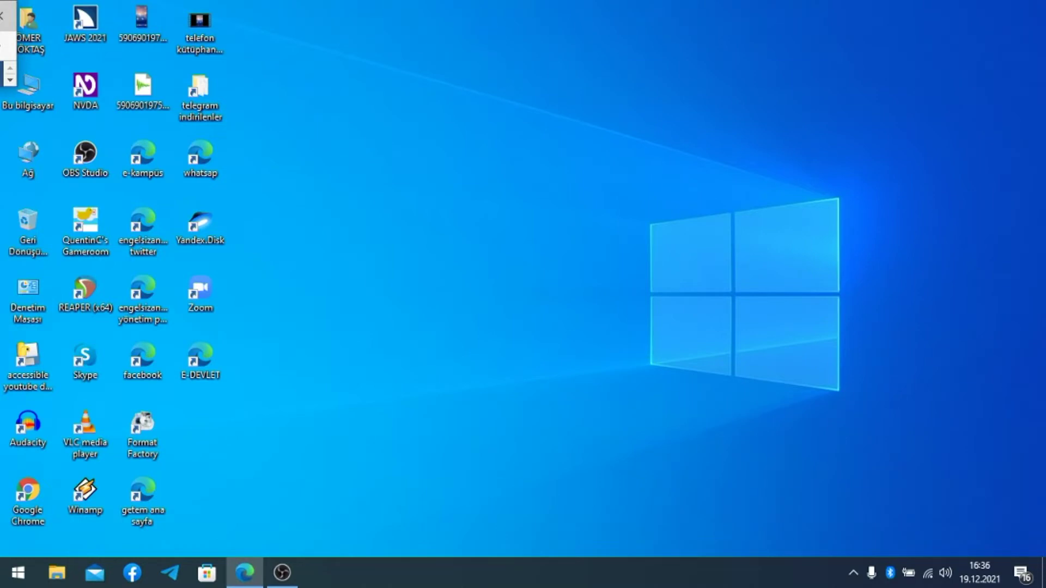
key(alt+F4)
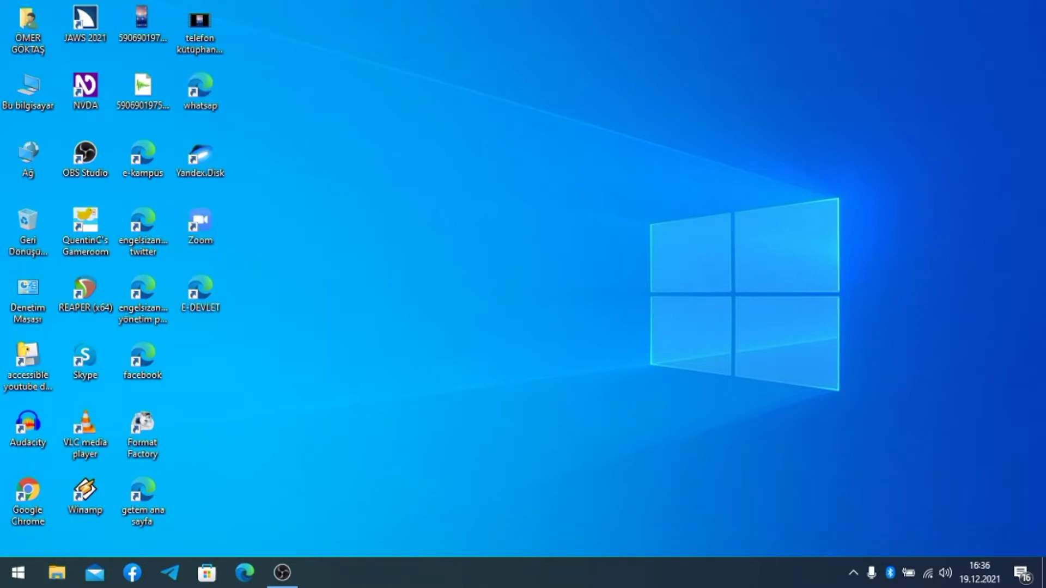
- Switch to Unigram and open the Engelsizandroid.com group chat
key(super+t)
key(super+4)
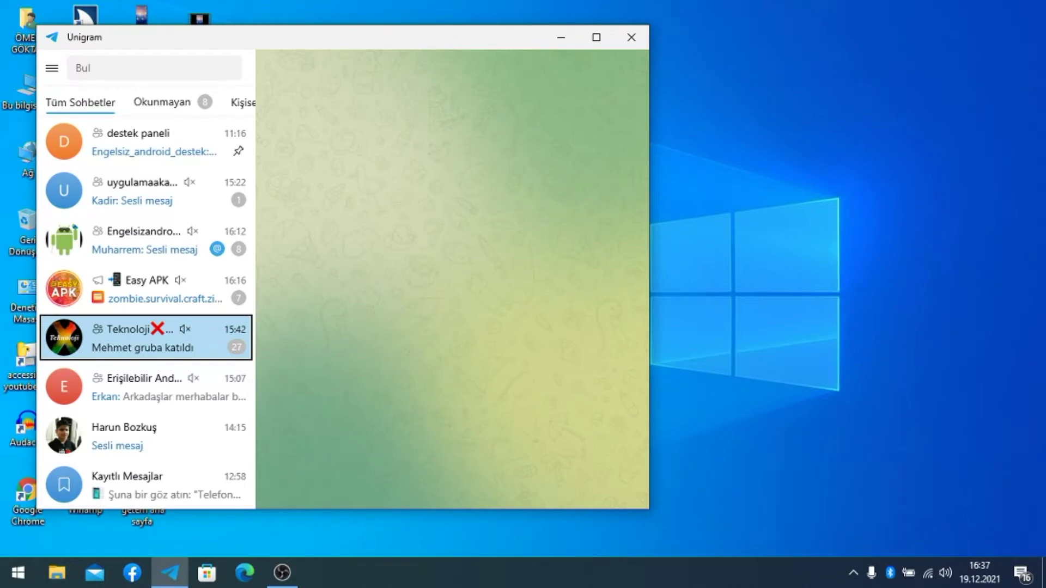
key(Return)
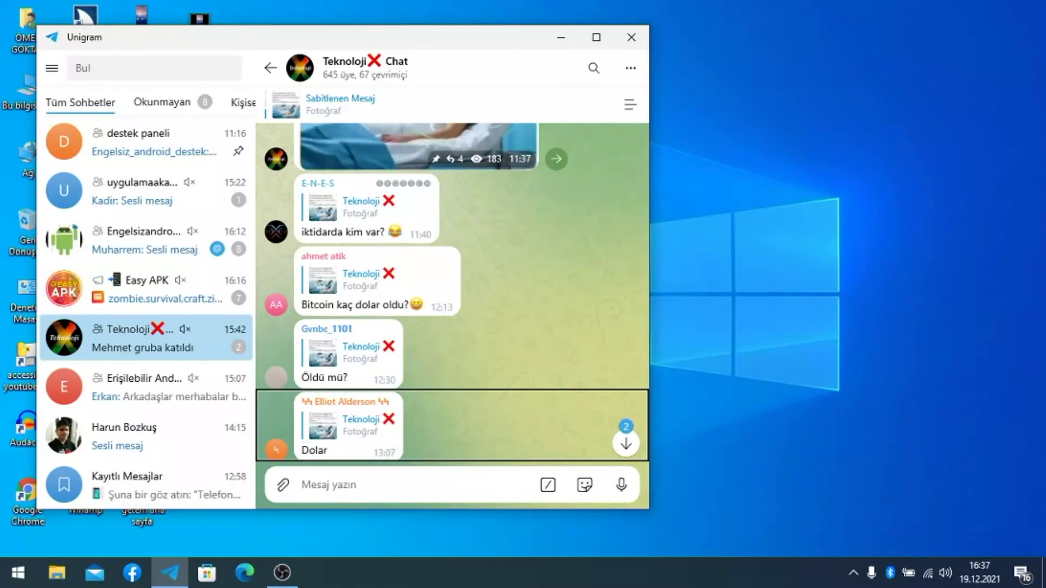
click(148, 240)
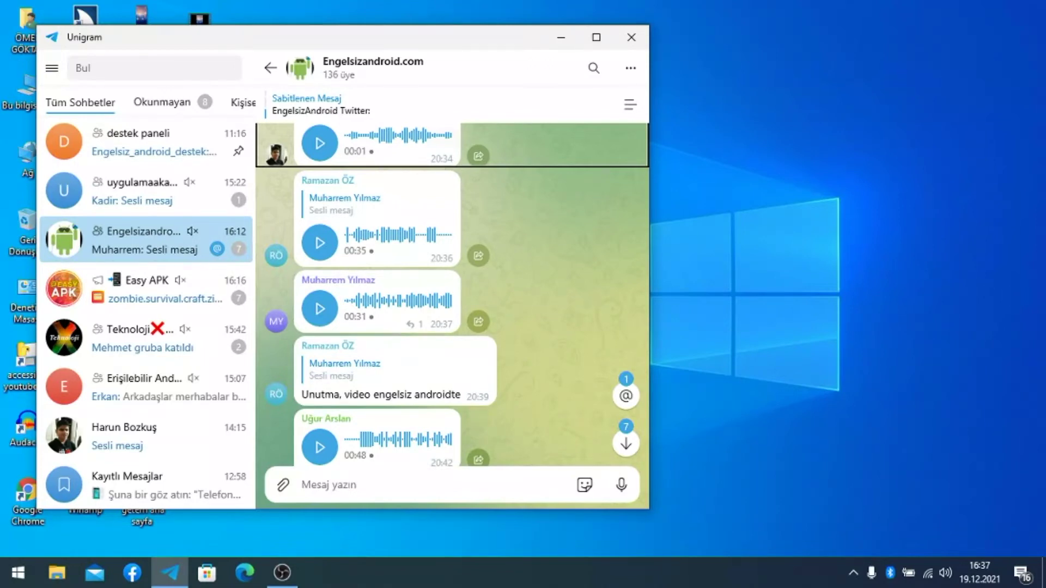
- Show the downloaded jieshuo-international-20211108.apk file in its documents folder and go up to the parent folder 0
key(Up)
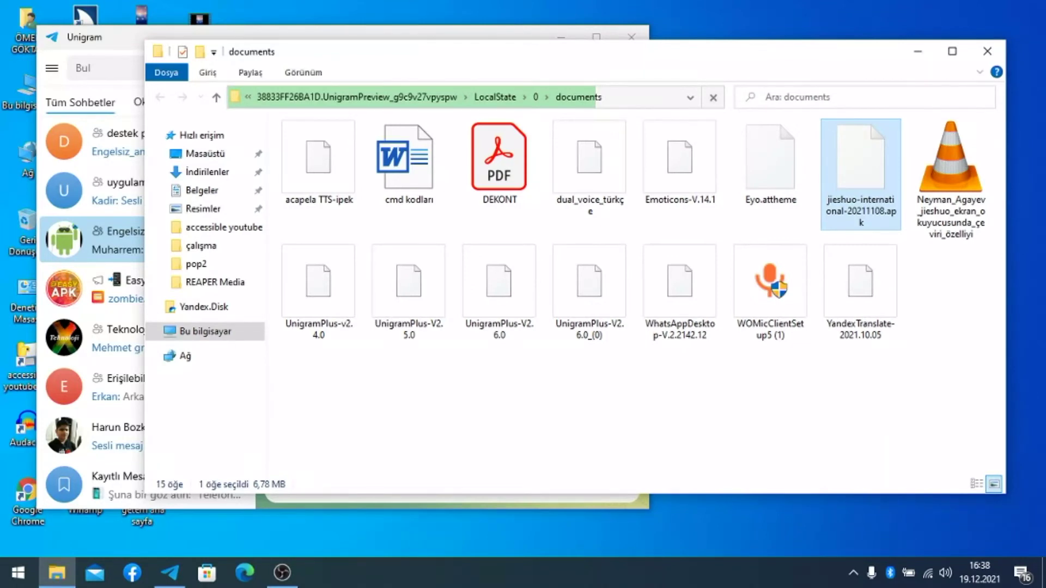
key(alt+Up)
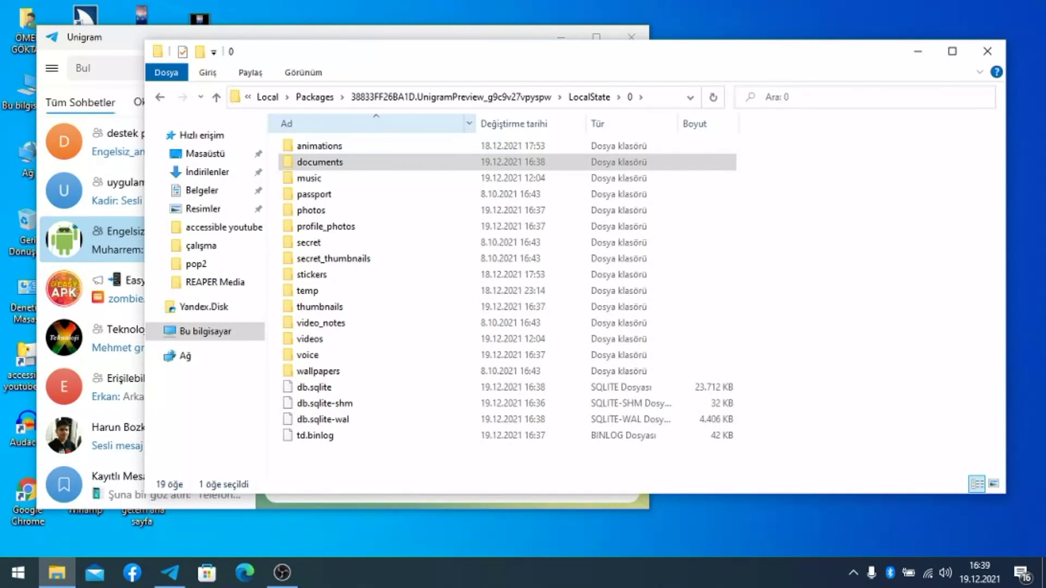
- Create a desktop shortcut to the UnigramPreview_g9c9v27vpyspw\LocalState\0\documents folder and name it TELEGRAM İNDİRİLENLER
key(alt+Tab)
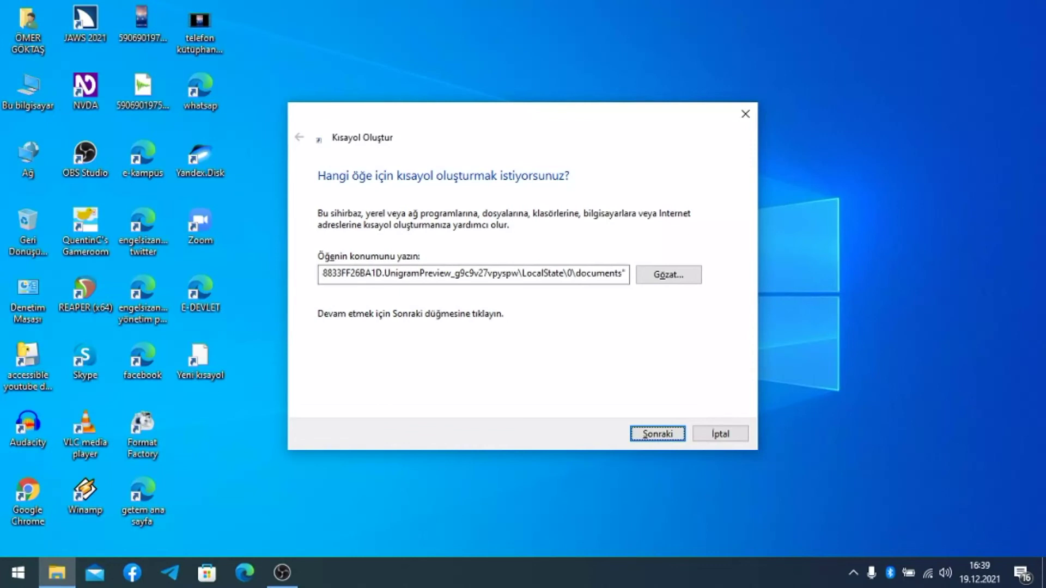
key(Return)
text(TE)
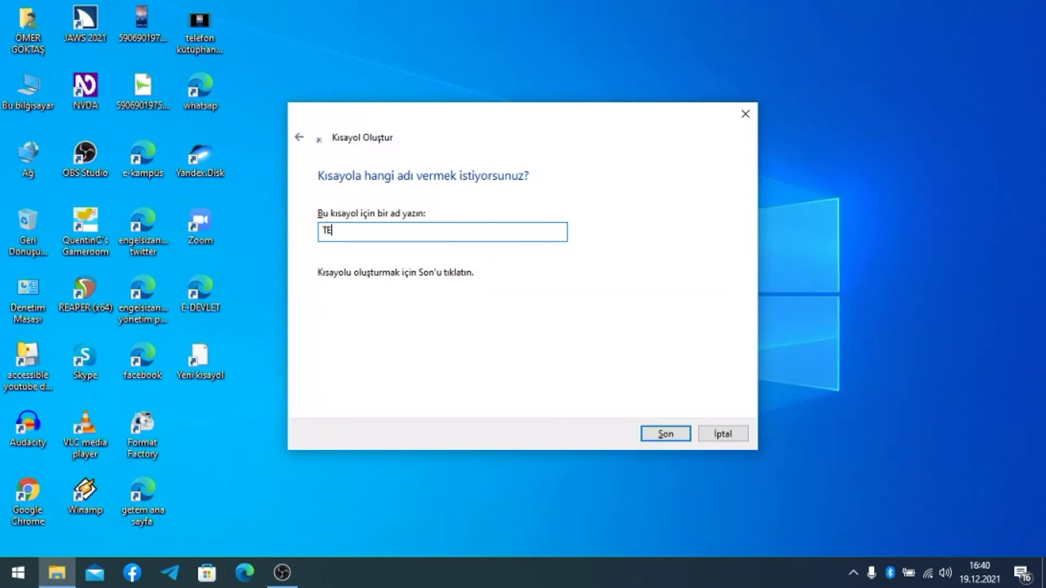
text(LEGRAM İNDİRİLENLER)
key(Return)
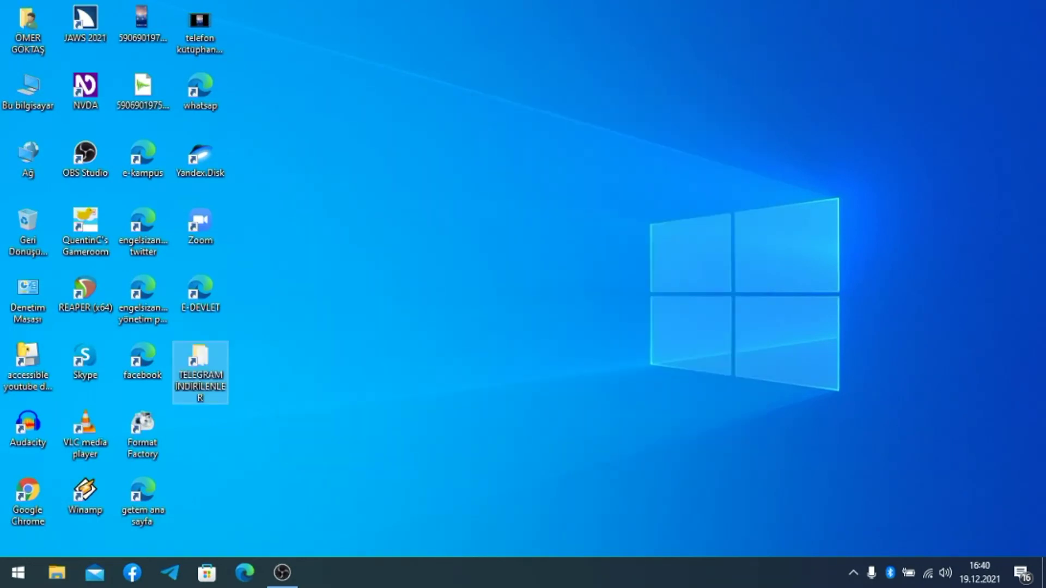